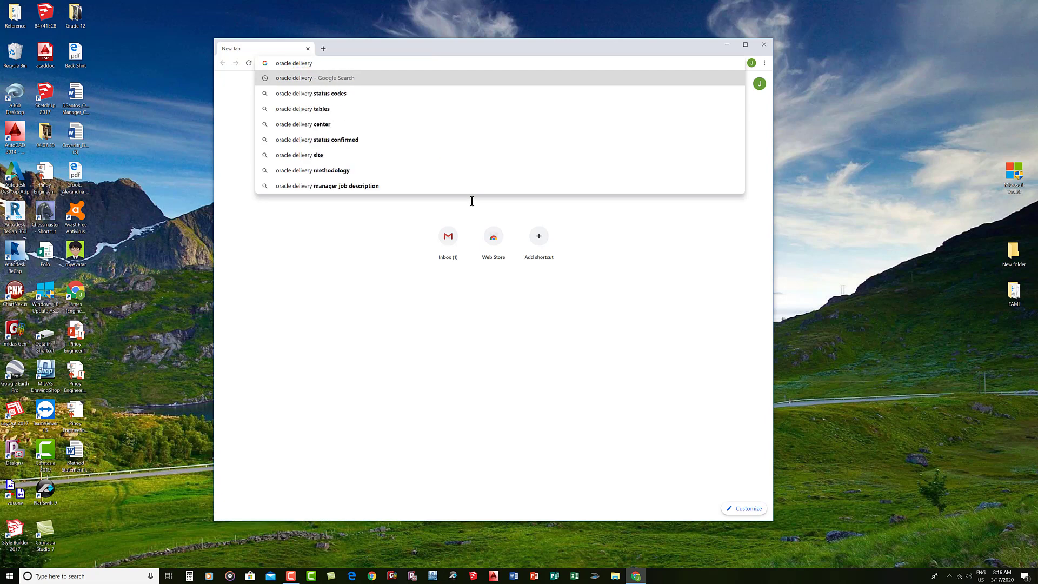
- Search Google for oracle delivery and open the Oracle Software Delivery Cloud site
left_click(340, 80)
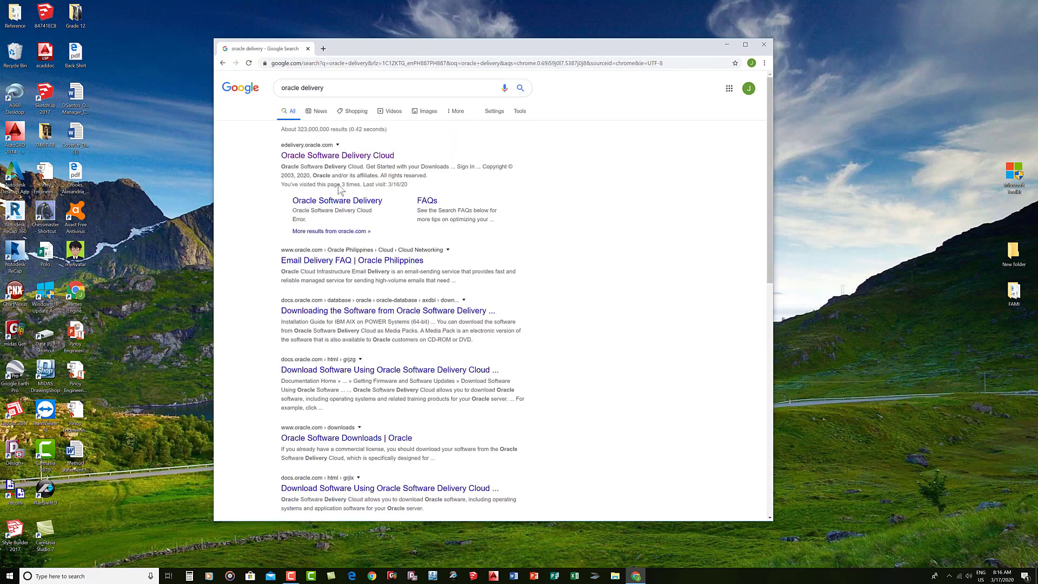
left_click(295, 157)
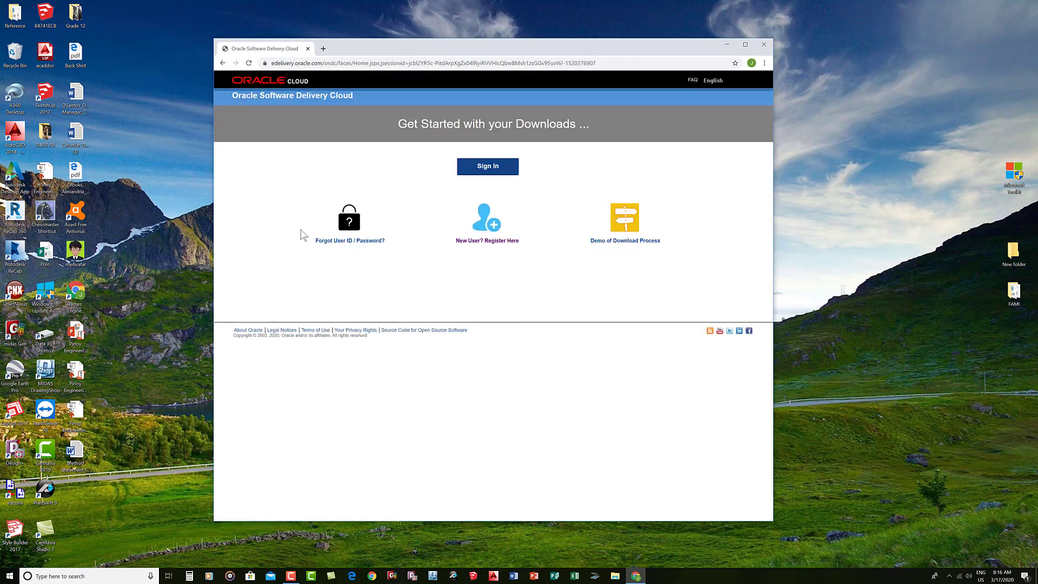
- Review the fields of the new-user Oracle account registration form, then return to the Software Delivery Cloud start page
left_click(496, 241)
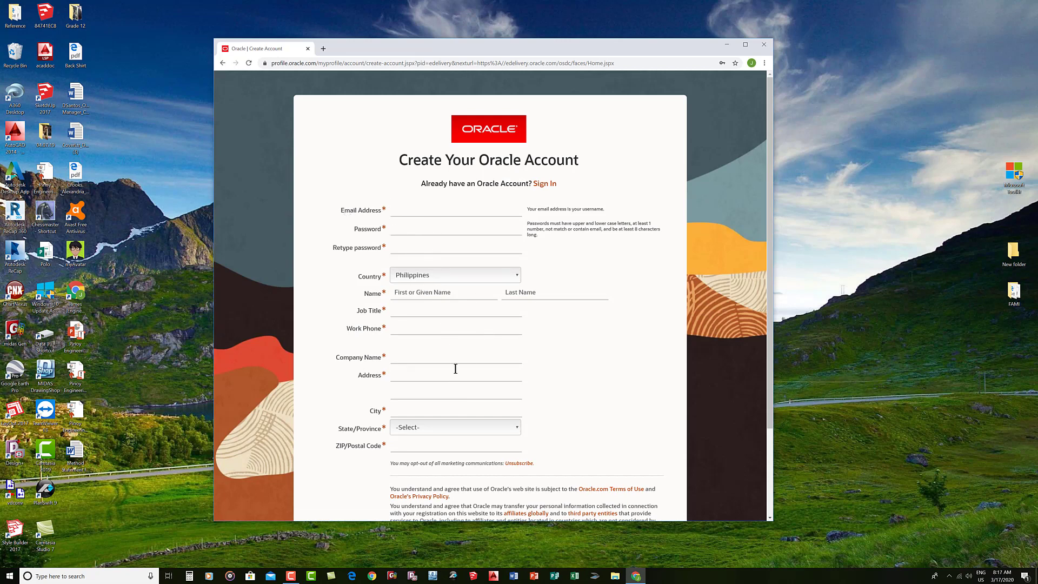
scroll(454, 366, "down", 3)
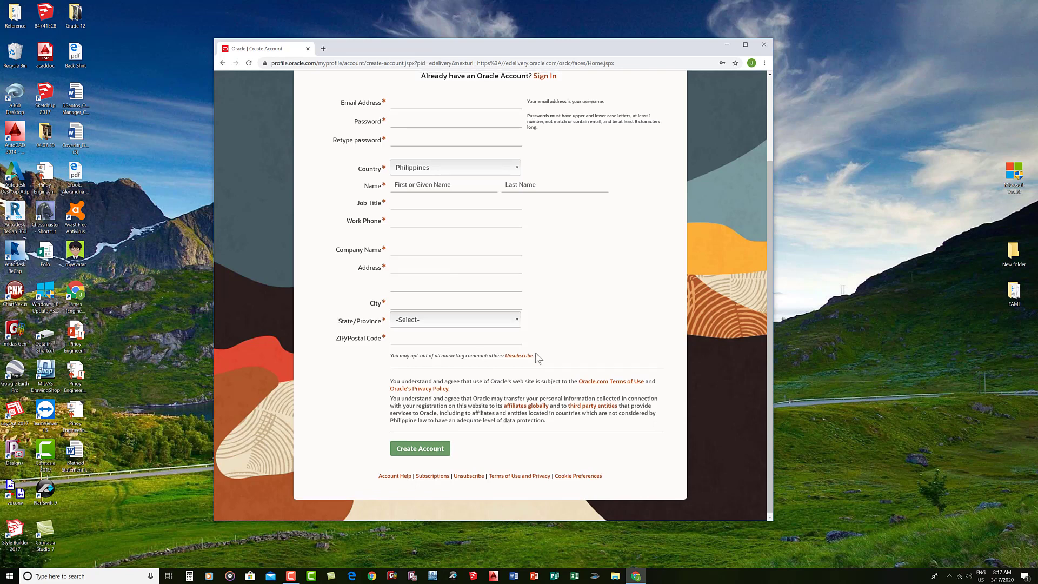
scroll(536, 356, "up", 1)
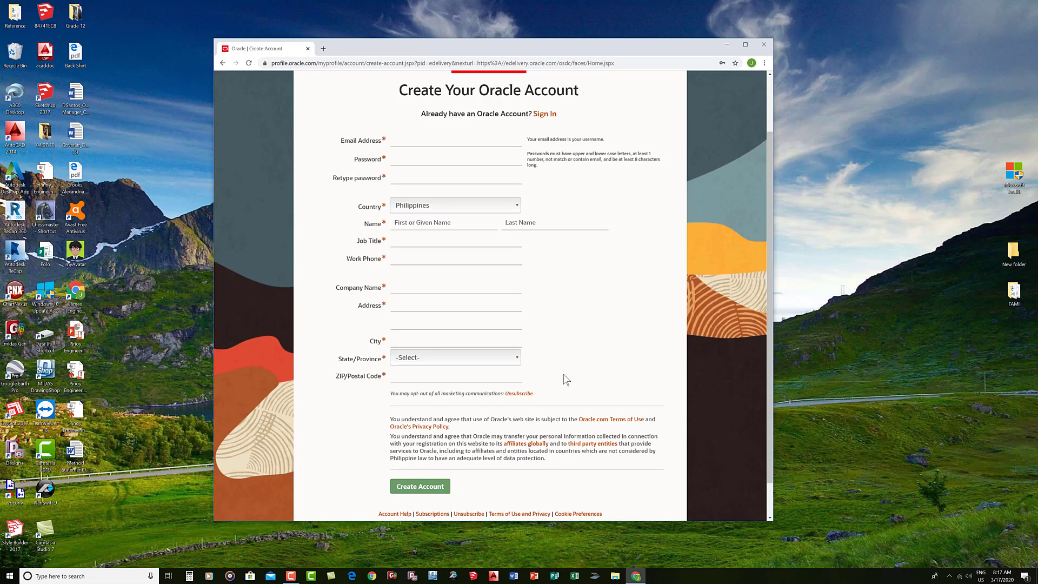
scroll(570, 375, "up", 1)
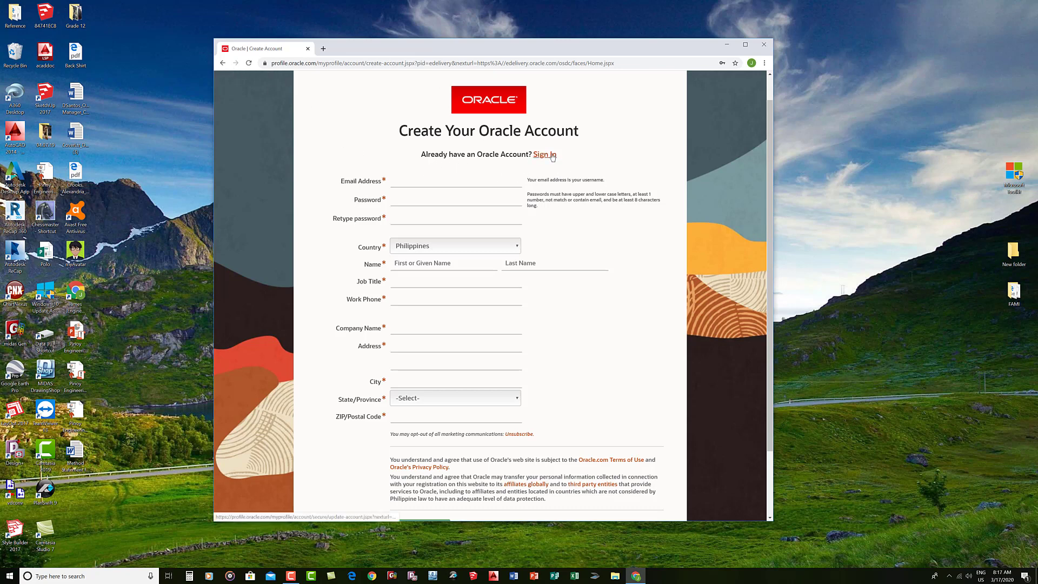
left_click(223, 63)
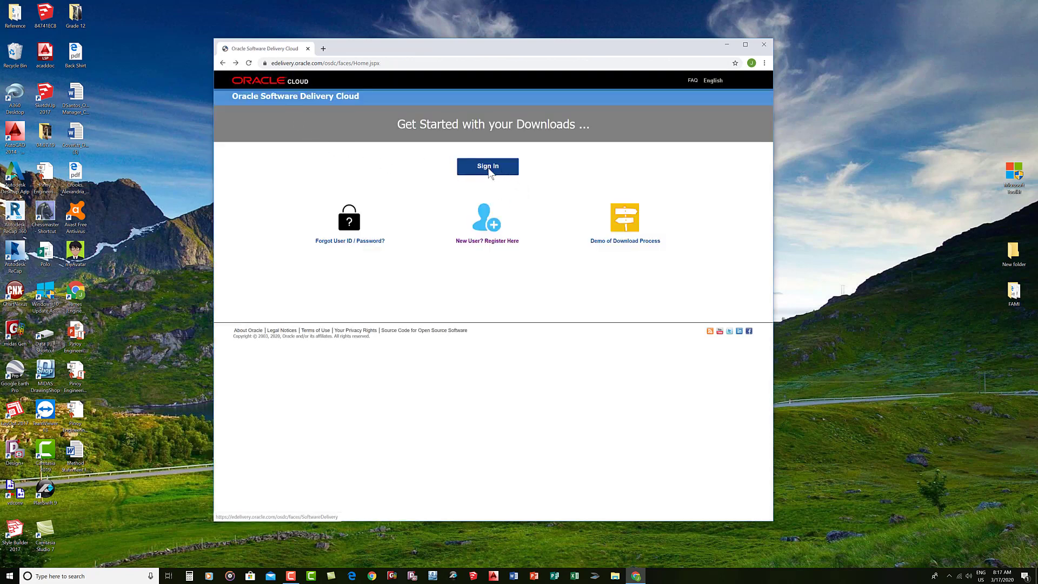
- Sign in to Oracle Software Delivery Cloud with the prefilled account credentials
left_click(505, 168)
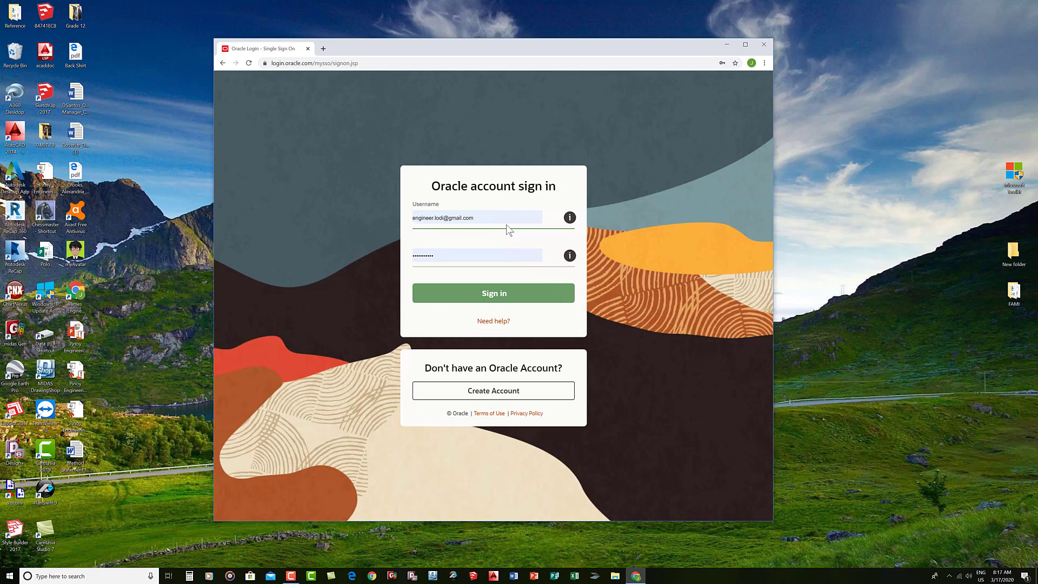
left_click(495, 294)
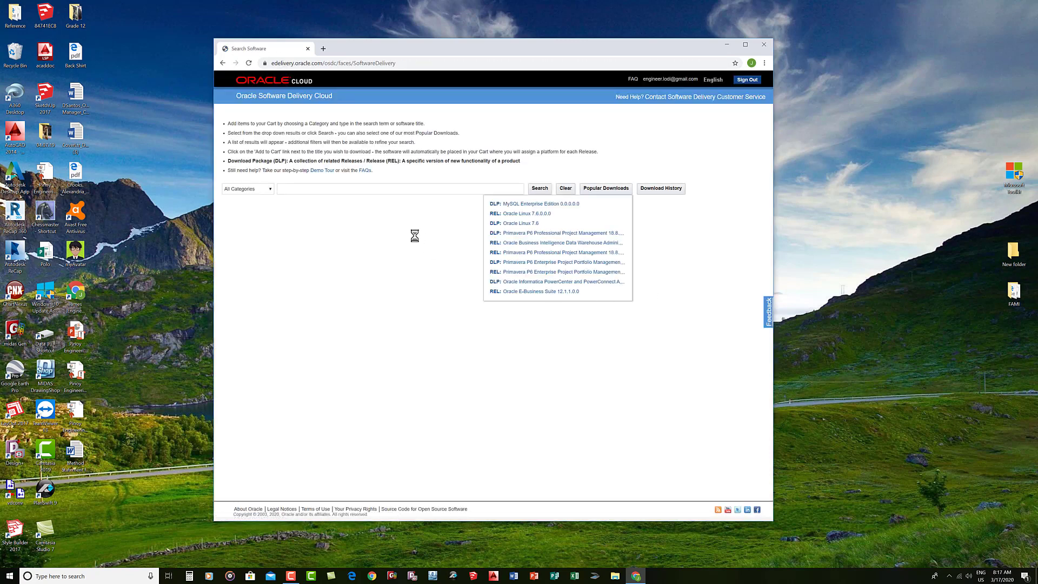
- Search the software catalogue for Primavera P6 Professional Project Management across all categories
left_click(377, 188)
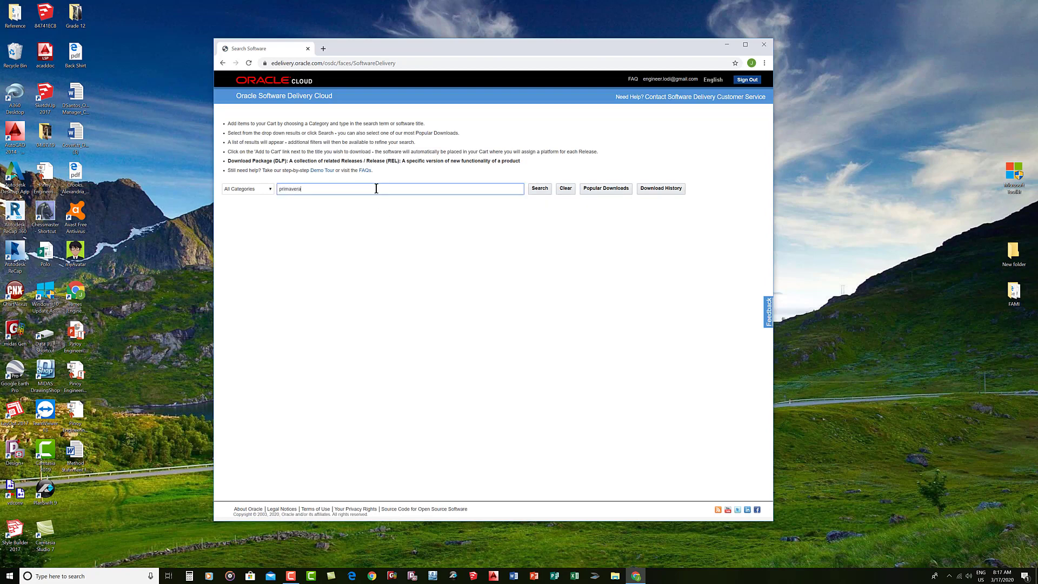
type("p6 p")
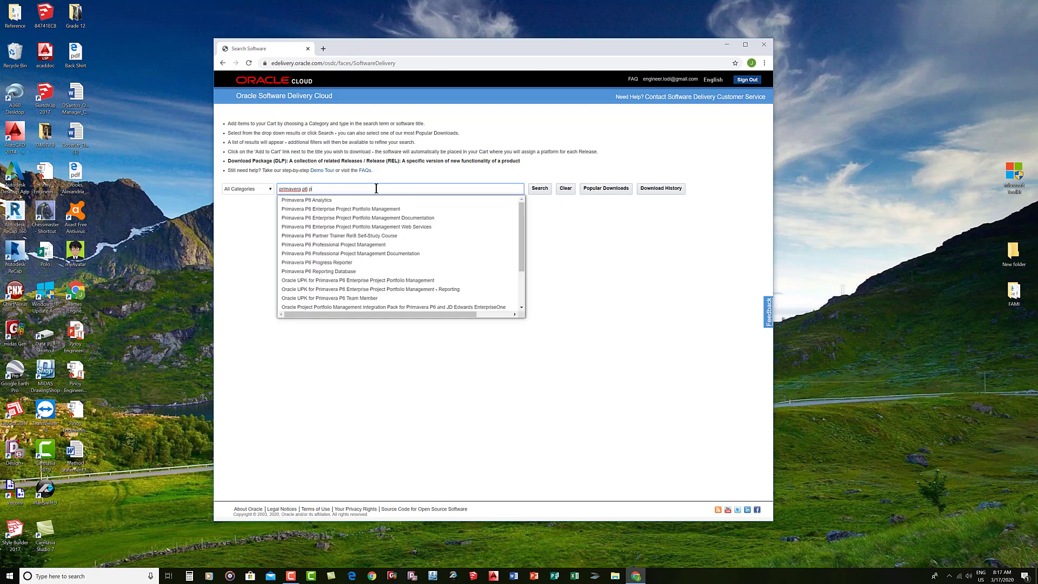
type("rofes")
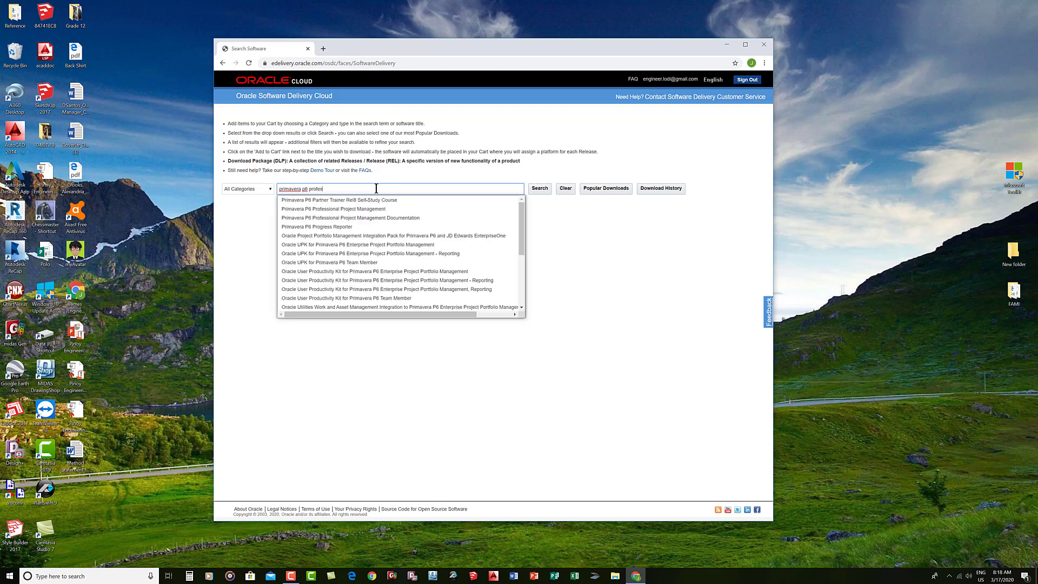
type("sional")
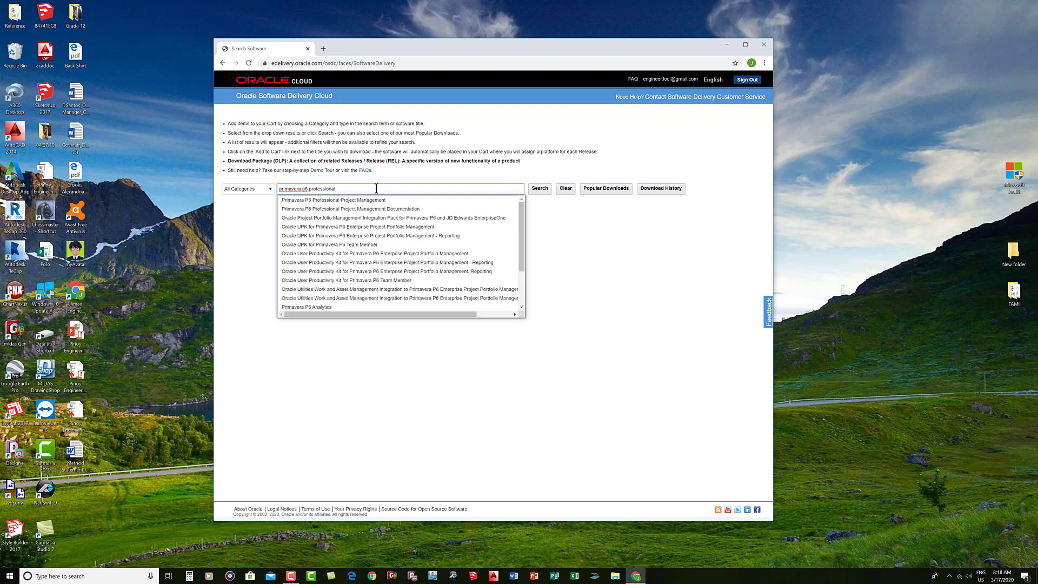
left_click(331, 200)
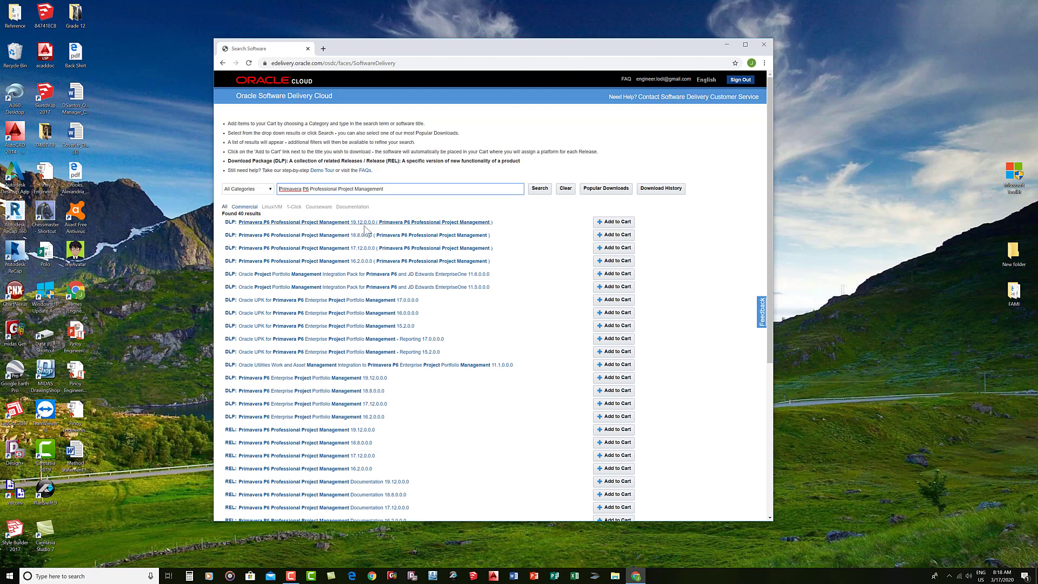
- Add the Primavera P6 Professional Project Management 19.12.0.0.0 download package to the cart and check out with all its releases selected
left_click(608, 222)
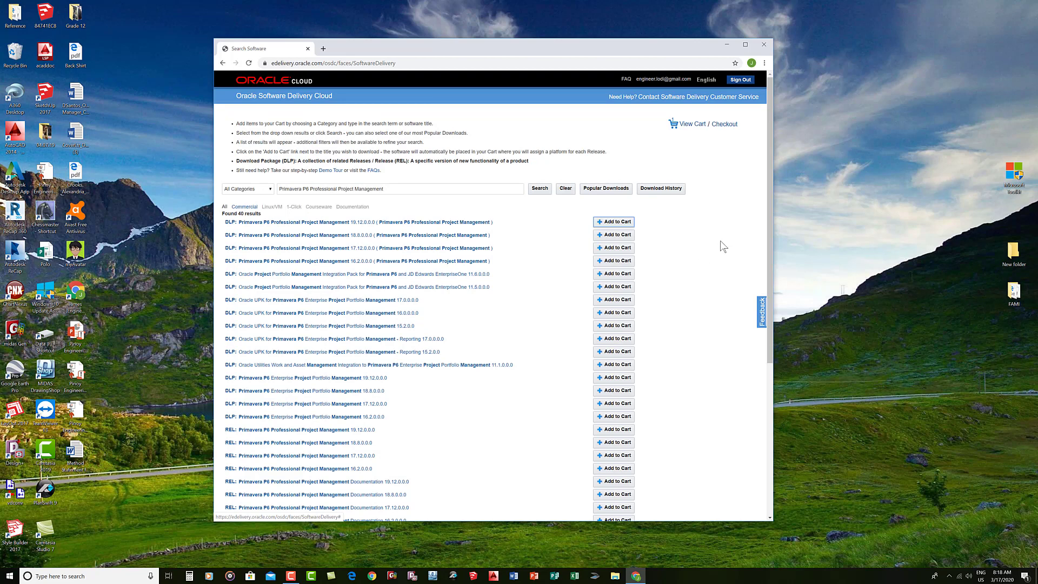
left_click(720, 129)
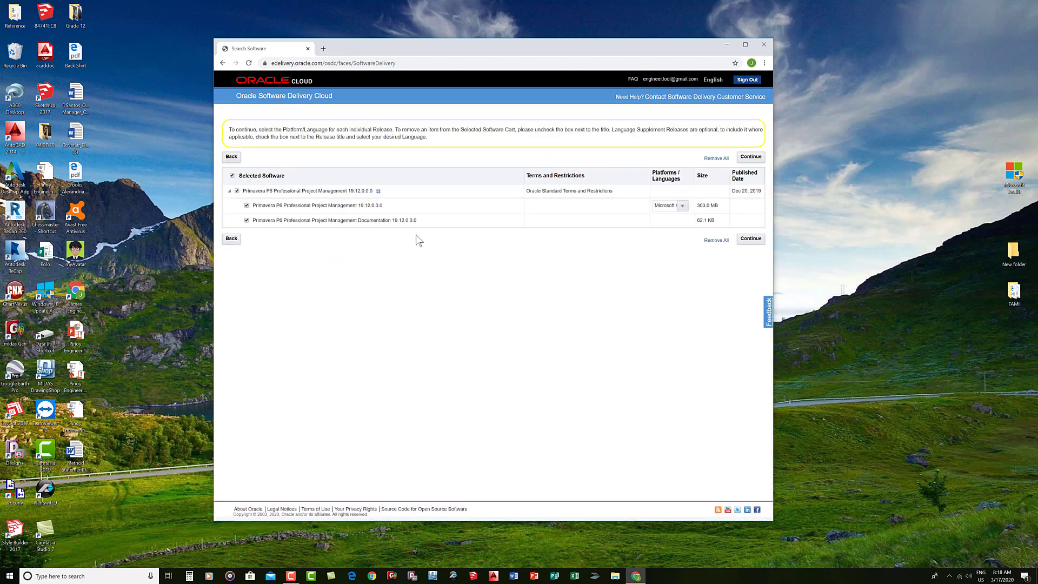
left_click(757, 241)
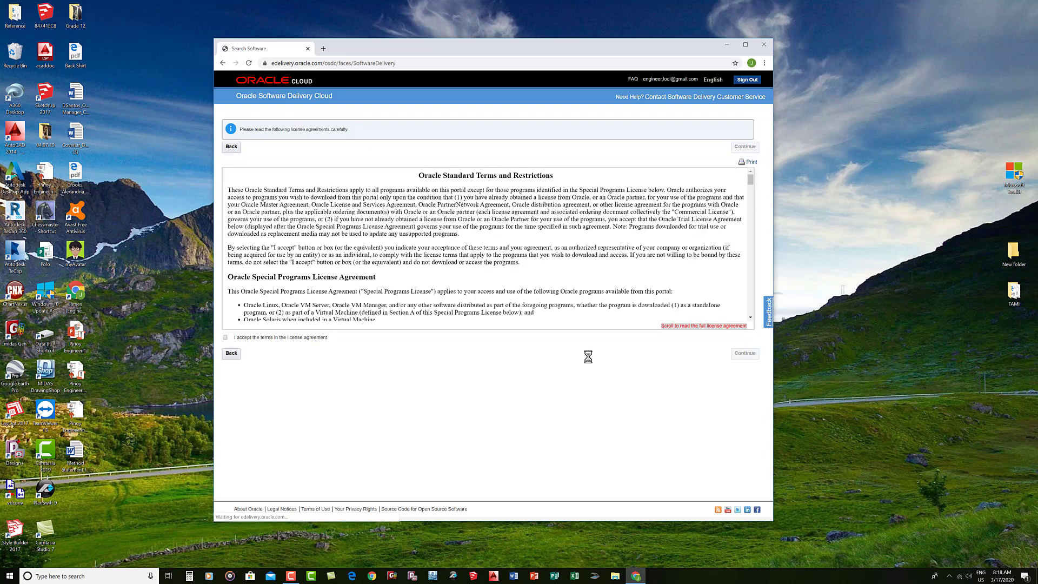
- Accept the Oracle license agreement terms, continue to the download files, and dismiss the survey
left_click(225, 338)
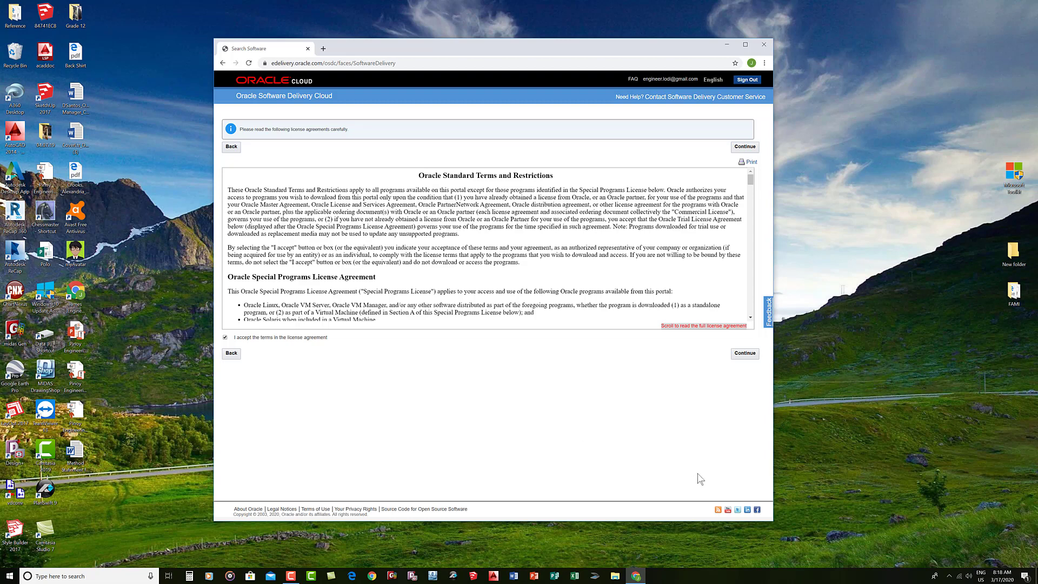
left_click(745, 355)
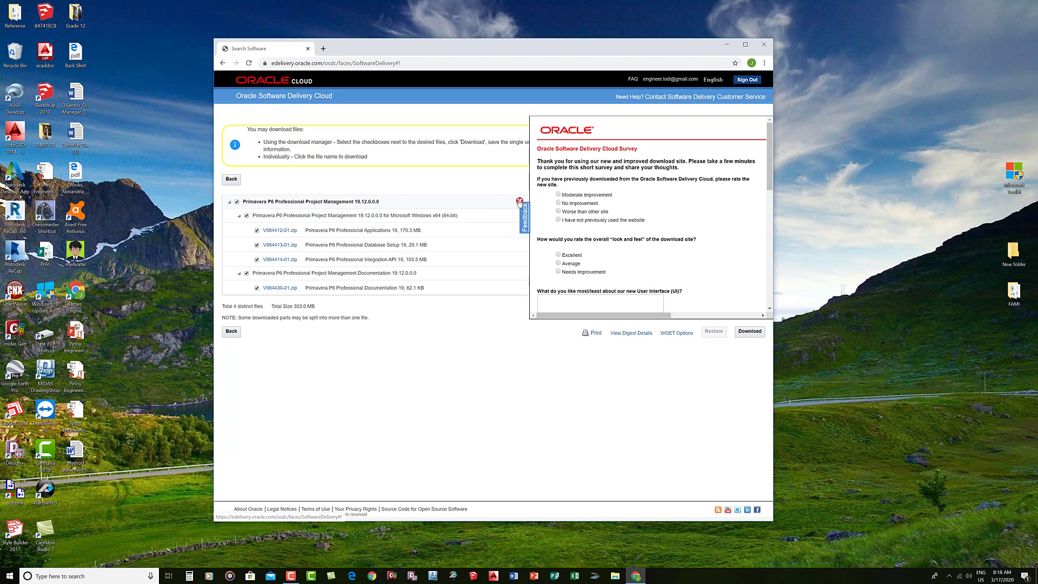
left_click(519, 201)
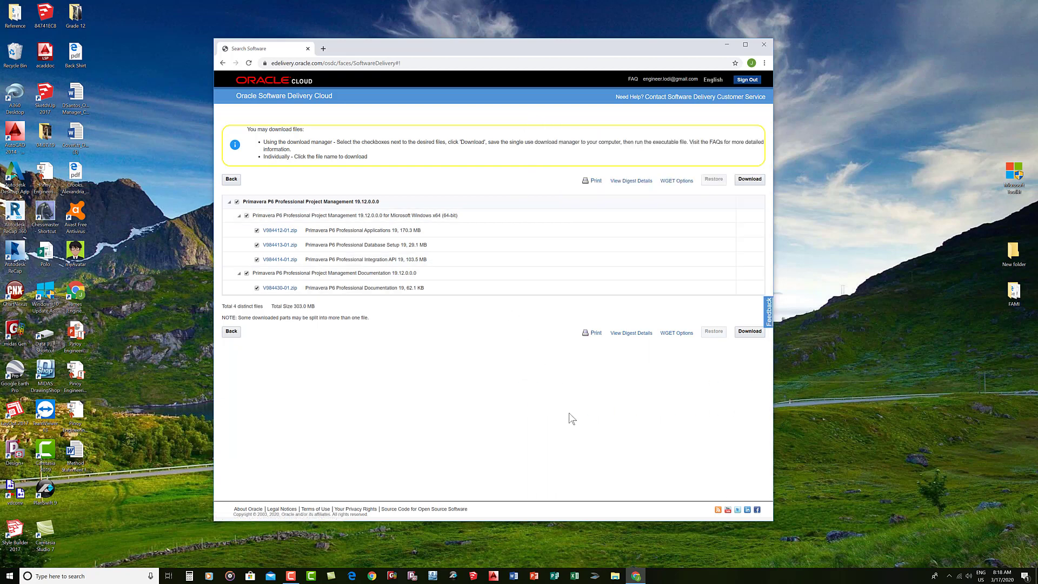
- Download the Oracle download manager for all the selected Primavera zip files and launch it
left_click(750, 332)
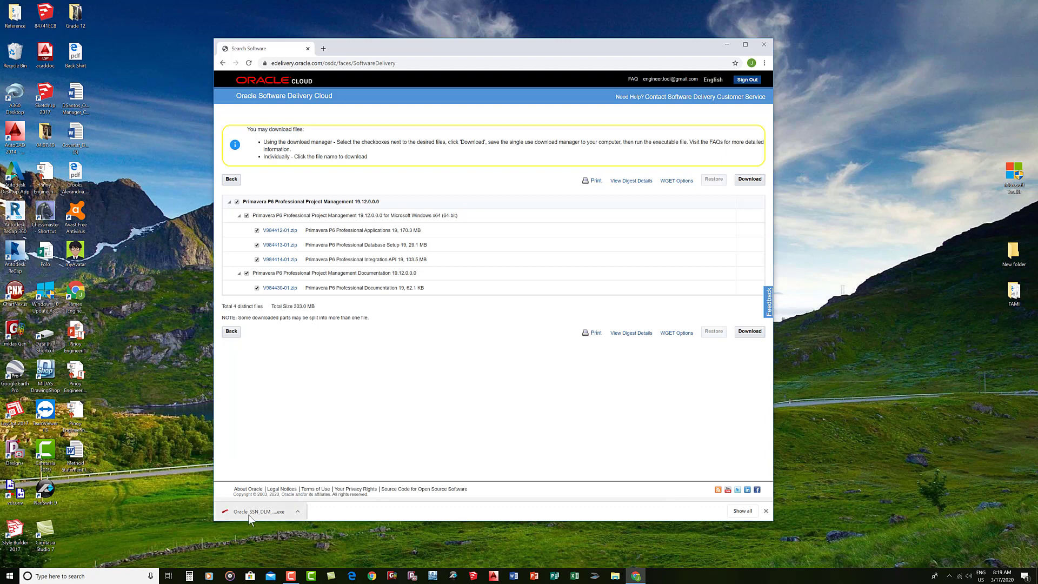
left_click(273, 510)
left_click(256, 512)
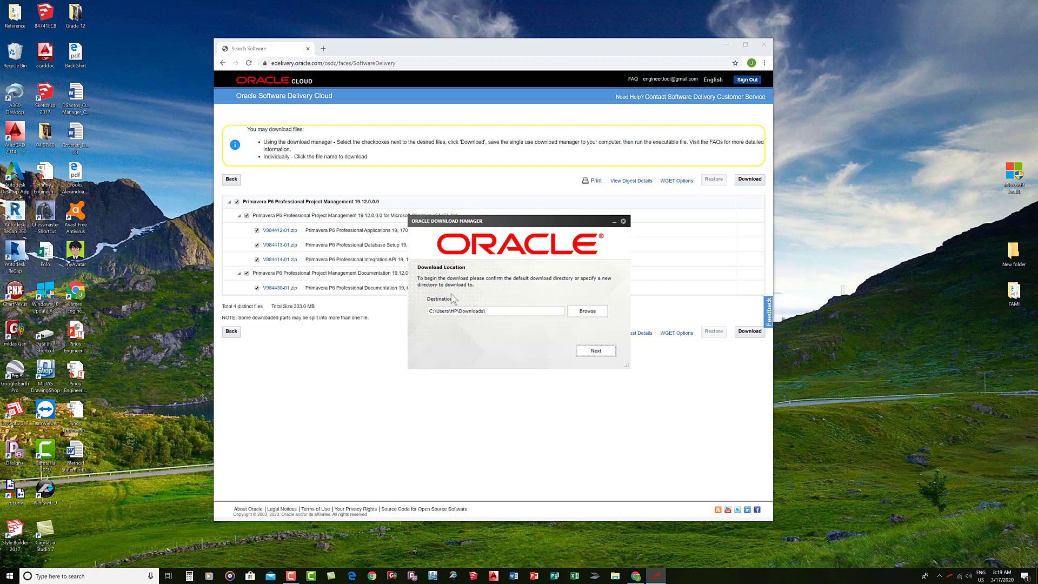
- Browse for the download destination and create a folder named Primavera 19.12 on the Data (F:) drive
left_click(579, 316)
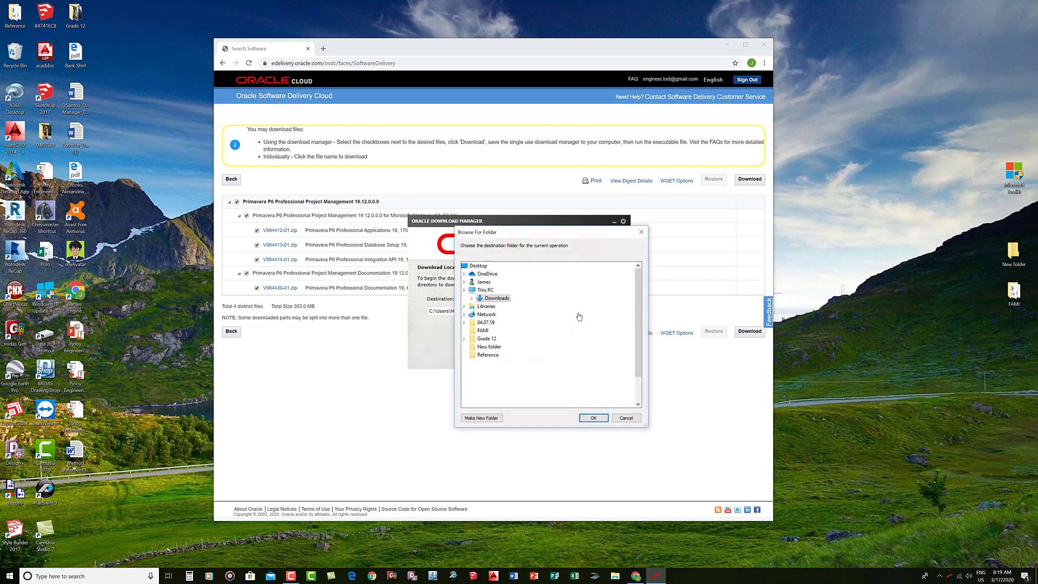
left_click_drag(635, 321, 638, 354)
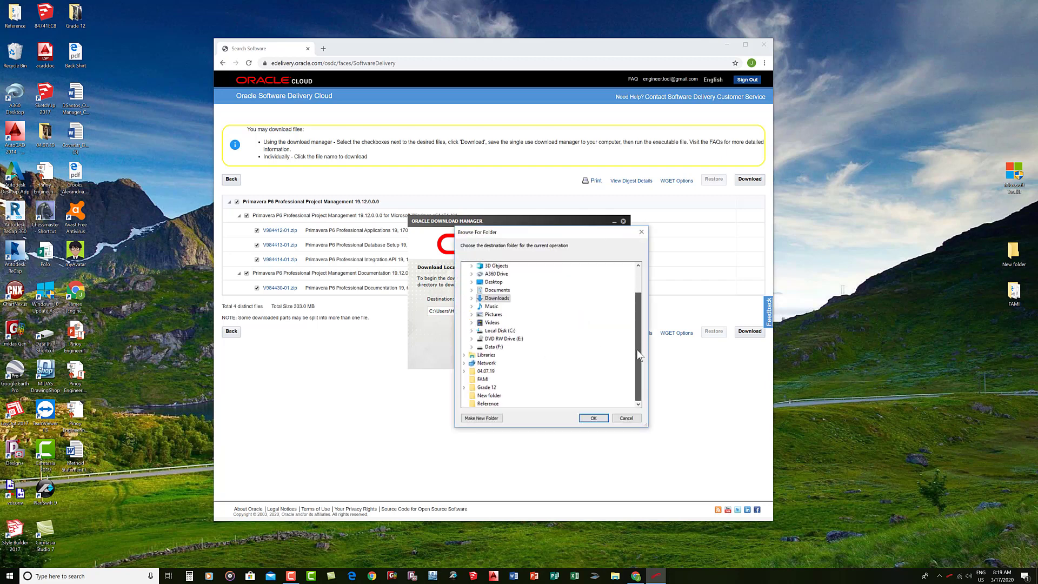
double_click(492, 348)
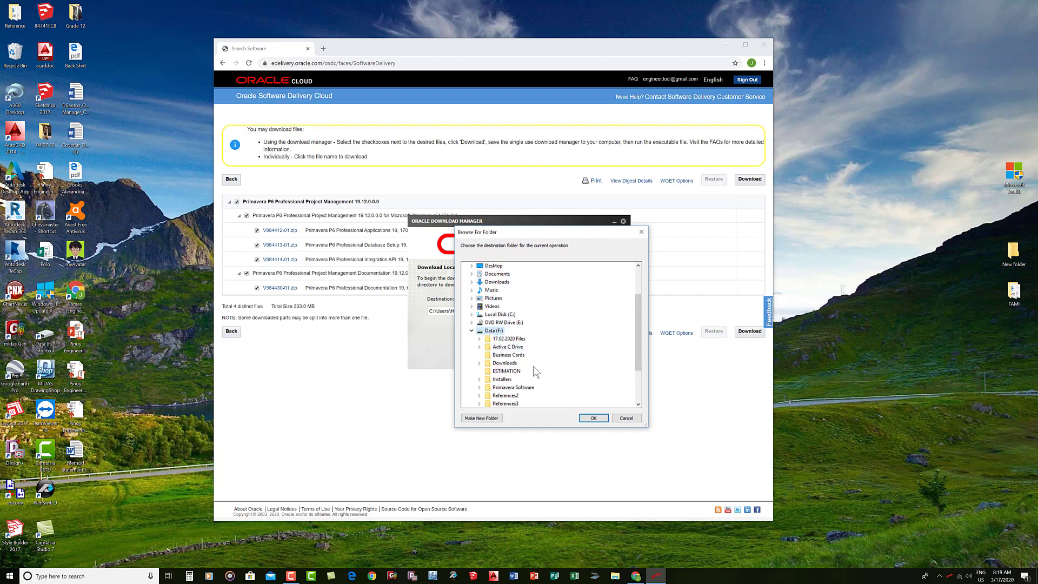
scroll(537, 370, "down", 1)
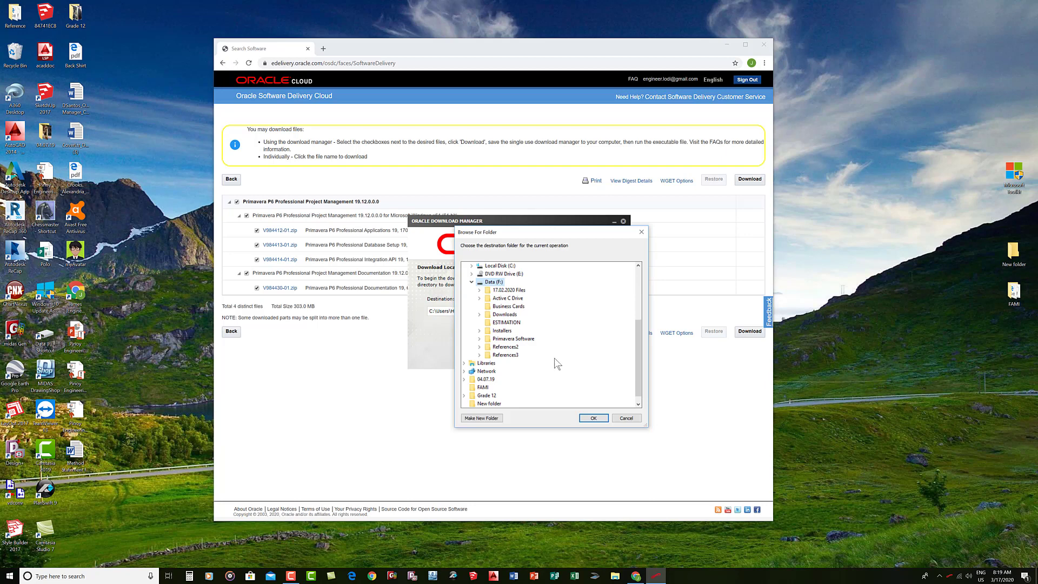
left_click(482, 418)
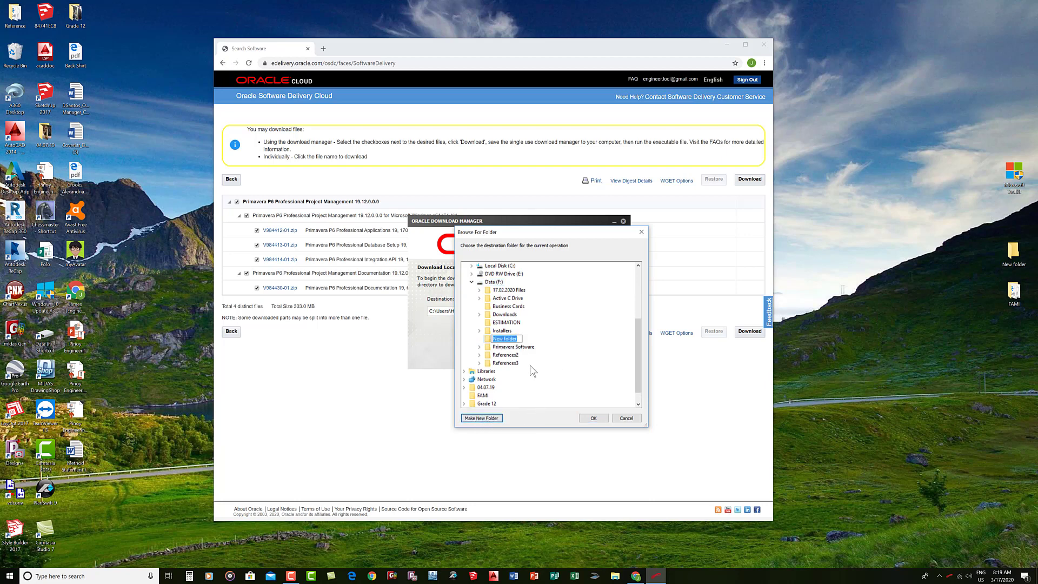
type("Primavera")
type("19.12")
key("Return")
- Set the Primavera 19.12 folder as the download destination and start downloading the files
left_click(508, 340)
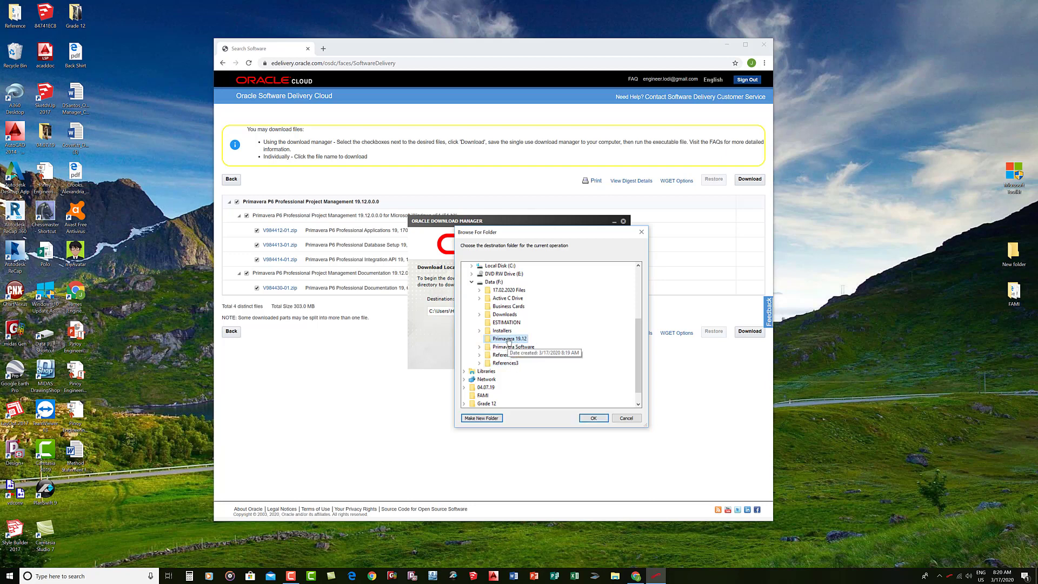
left_click(594, 419)
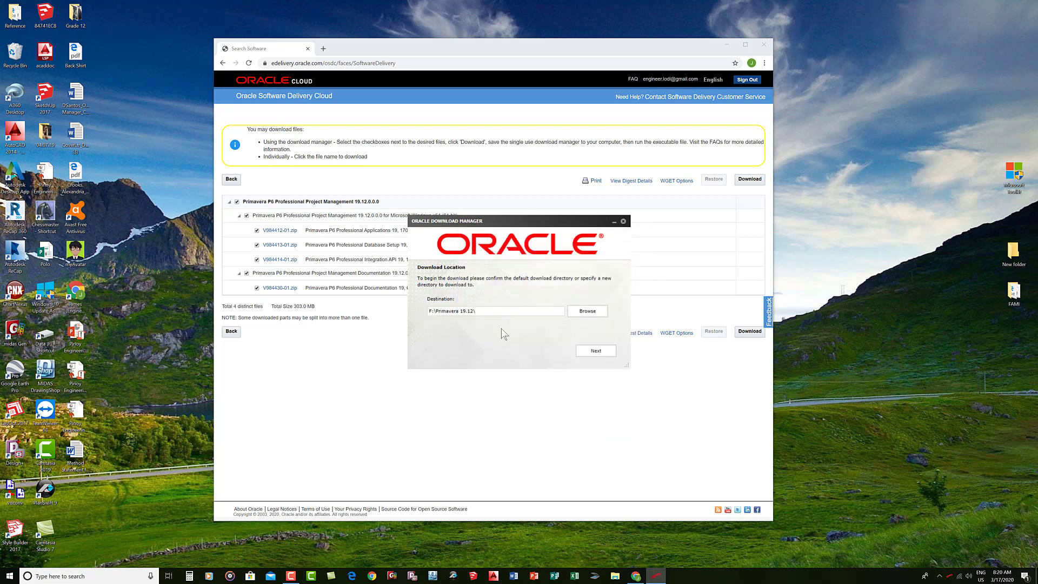
left_click(595, 352)
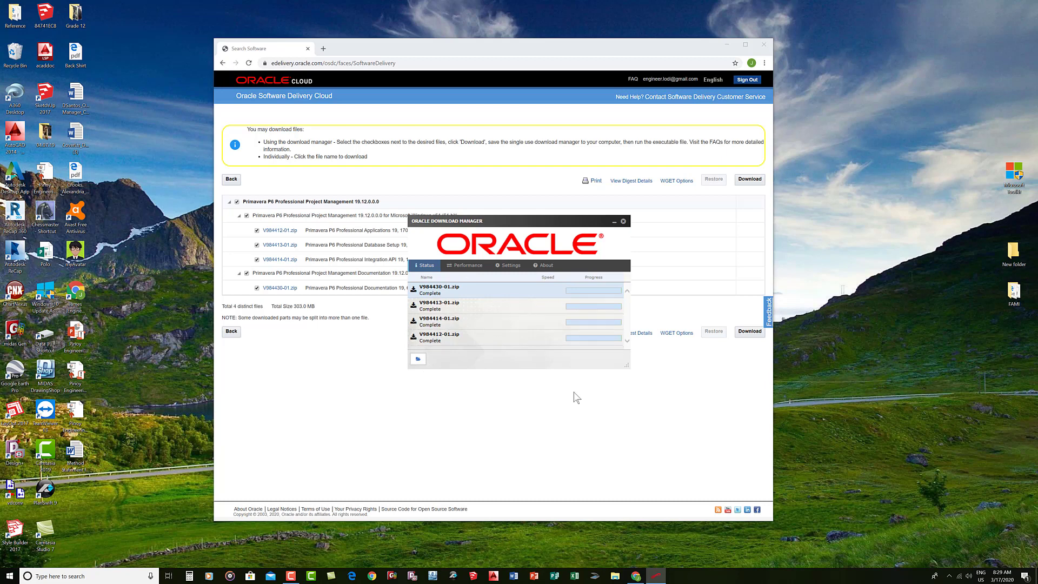
- Open the download folder and extract the V984412-01 and V984413-01 archives, each into a folder of its own name
left_click(418, 359)
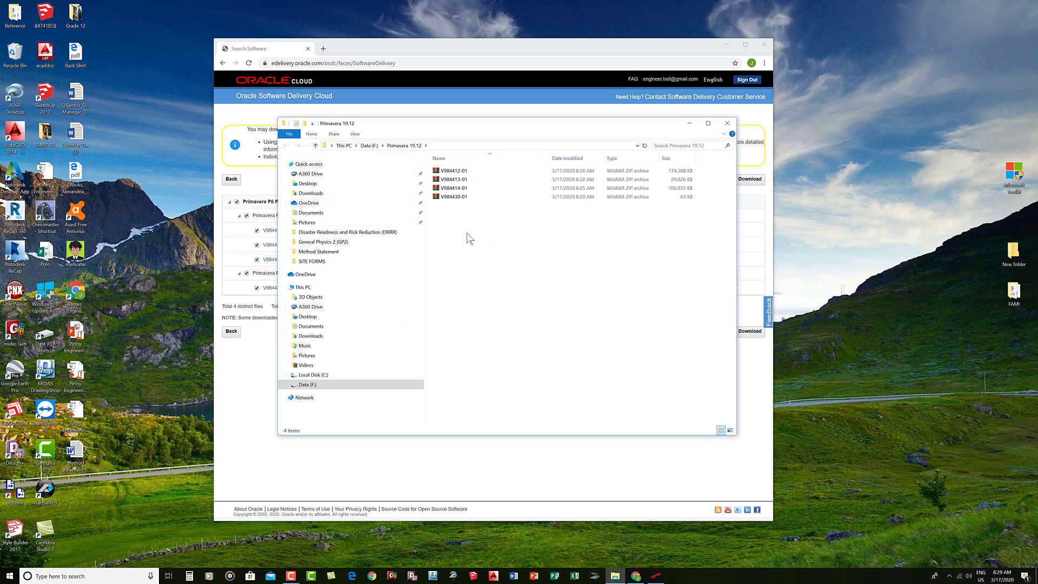
right_click(458, 172)
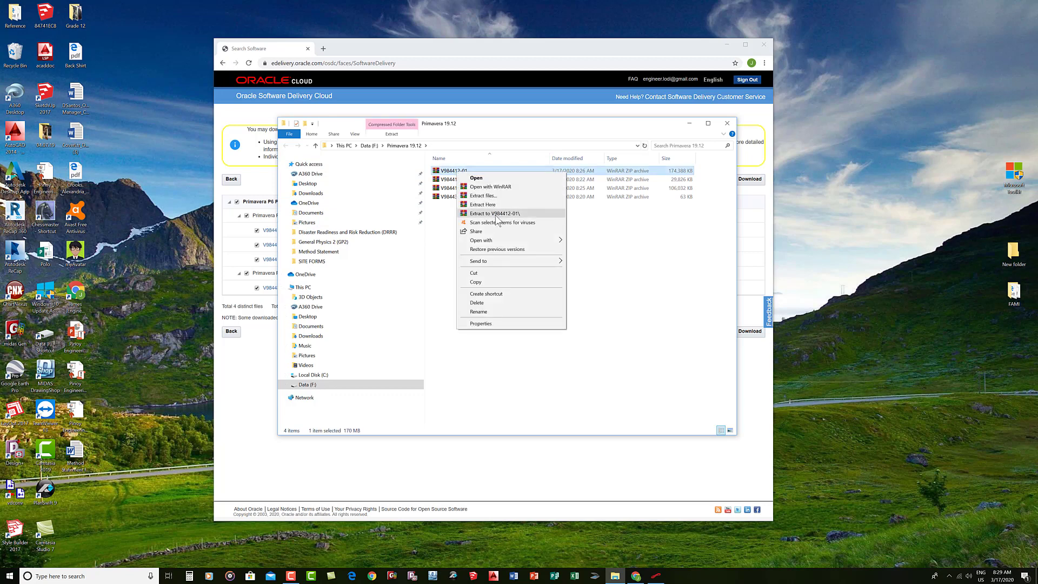
left_click(496, 214)
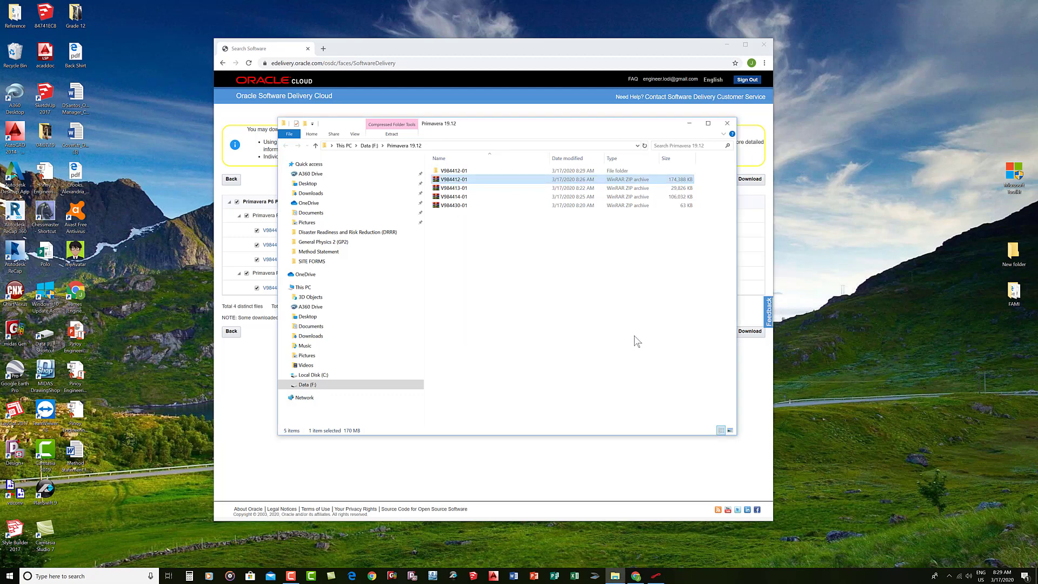
left_click(455, 188)
right_click(456, 189)
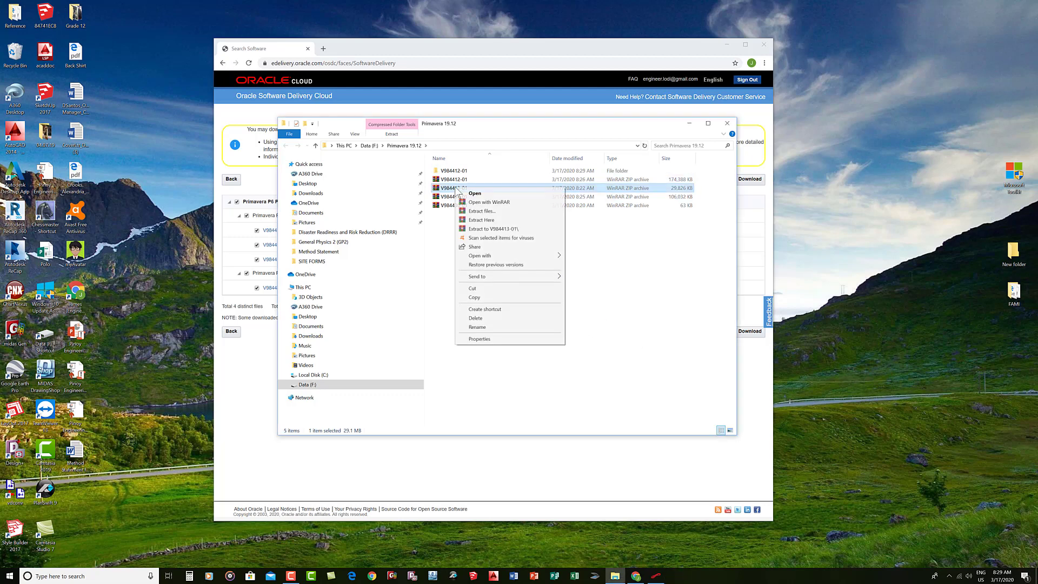
left_click(497, 231)
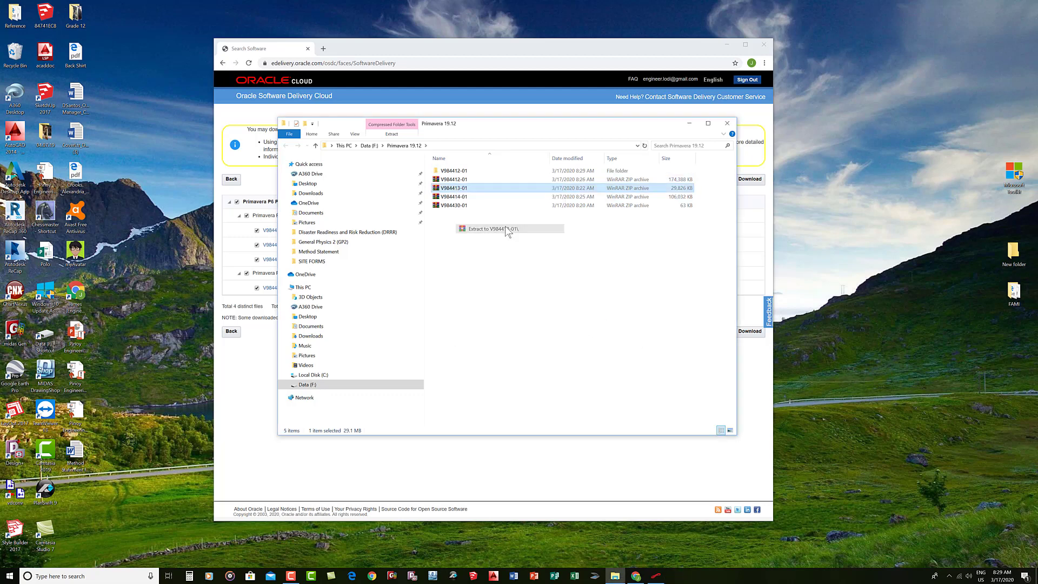
- Extract the V984414-01 and V984430-01 archives, each into a folder of its own name
left_click(455, 206)
right_click(455, 206)
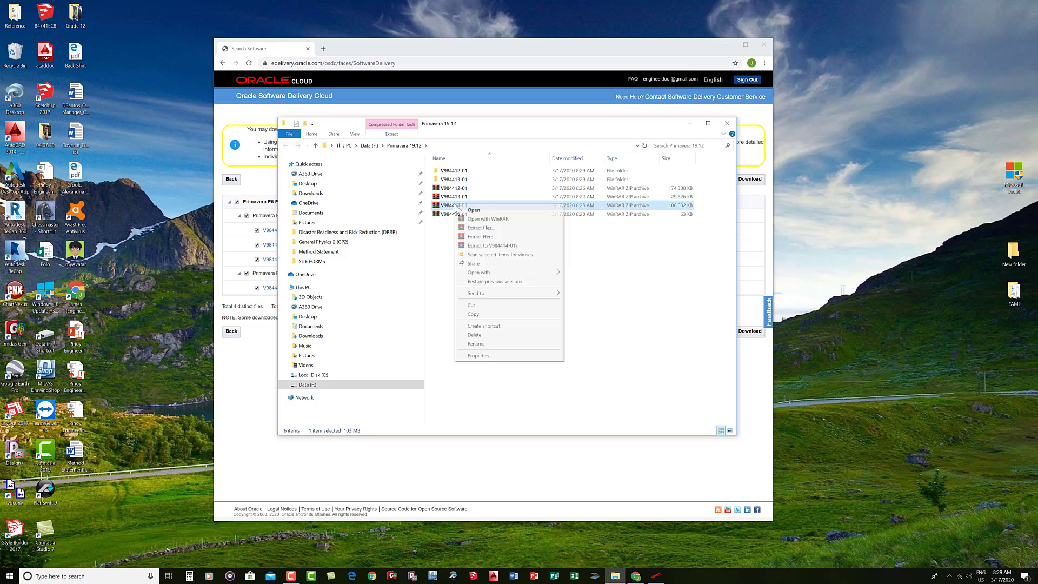
left_click(511, 247)
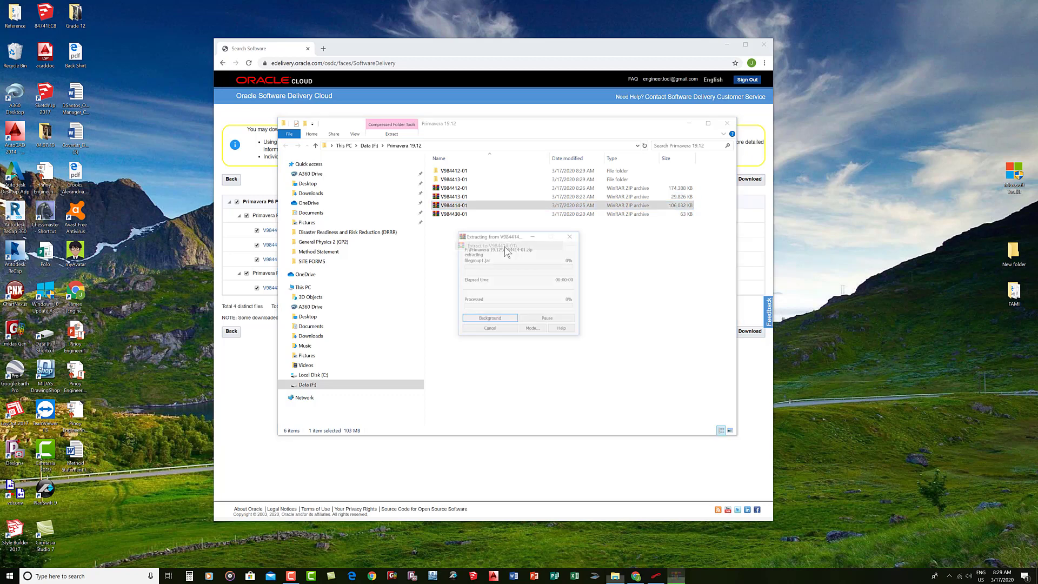
left_click(455, 223)
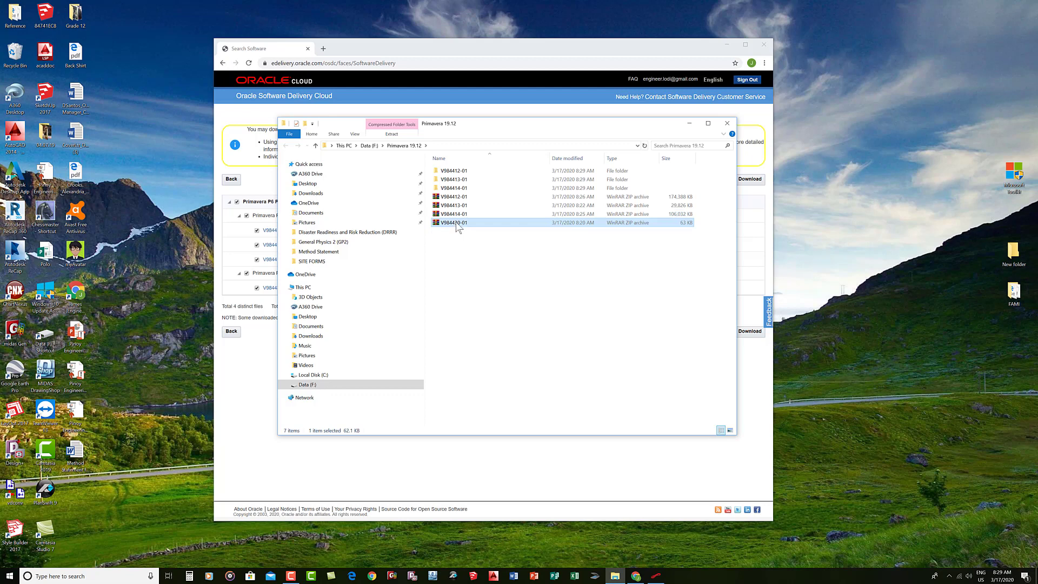
right_click(457, 223)
left_click(514, 265)
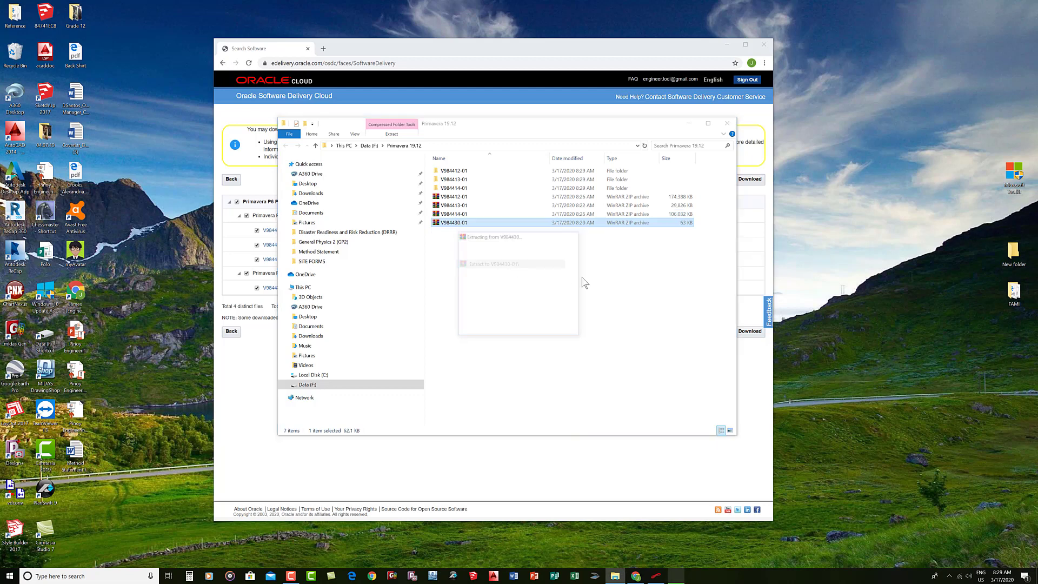